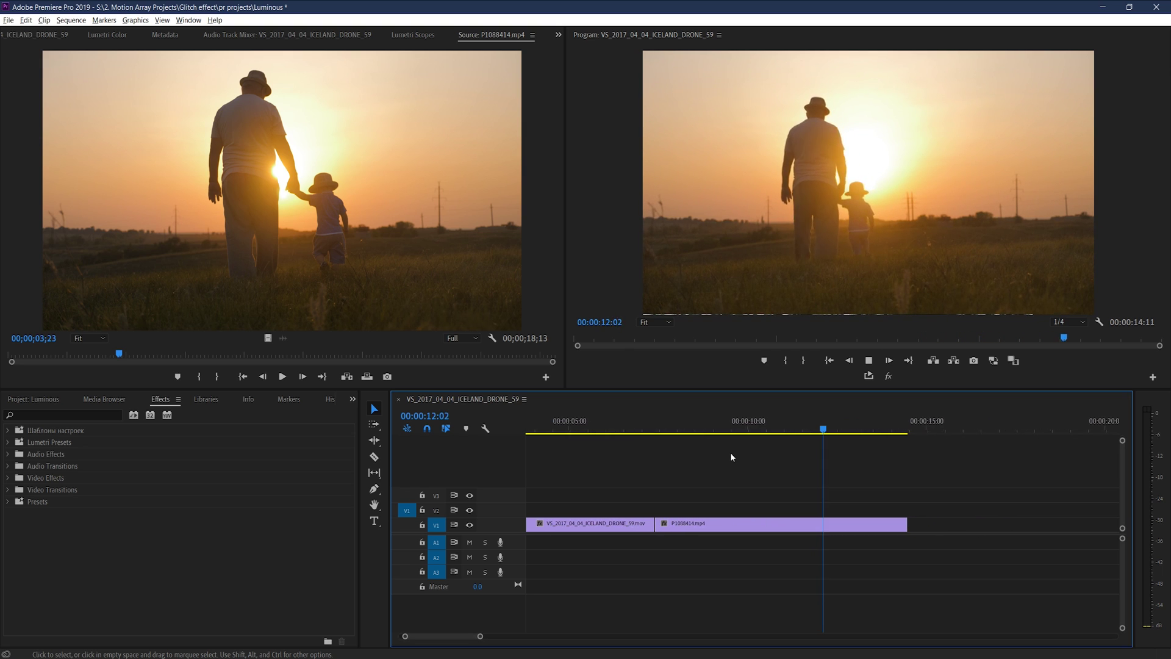
Stop playback, rewind to the sequence start, and expand Video Transitions > MA Luminous in Effects.
{"action": "key", "text": "space"}
{"action": "key", "text": "Home"}
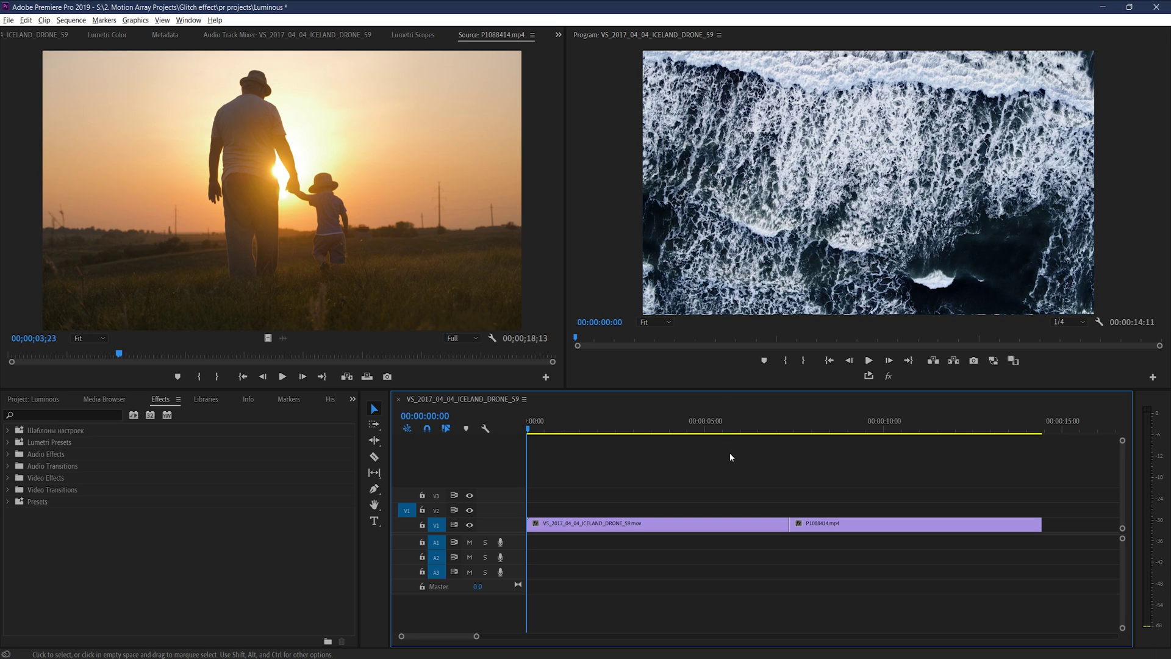
{"action": "left_click", "coordinate": [174, 403]}
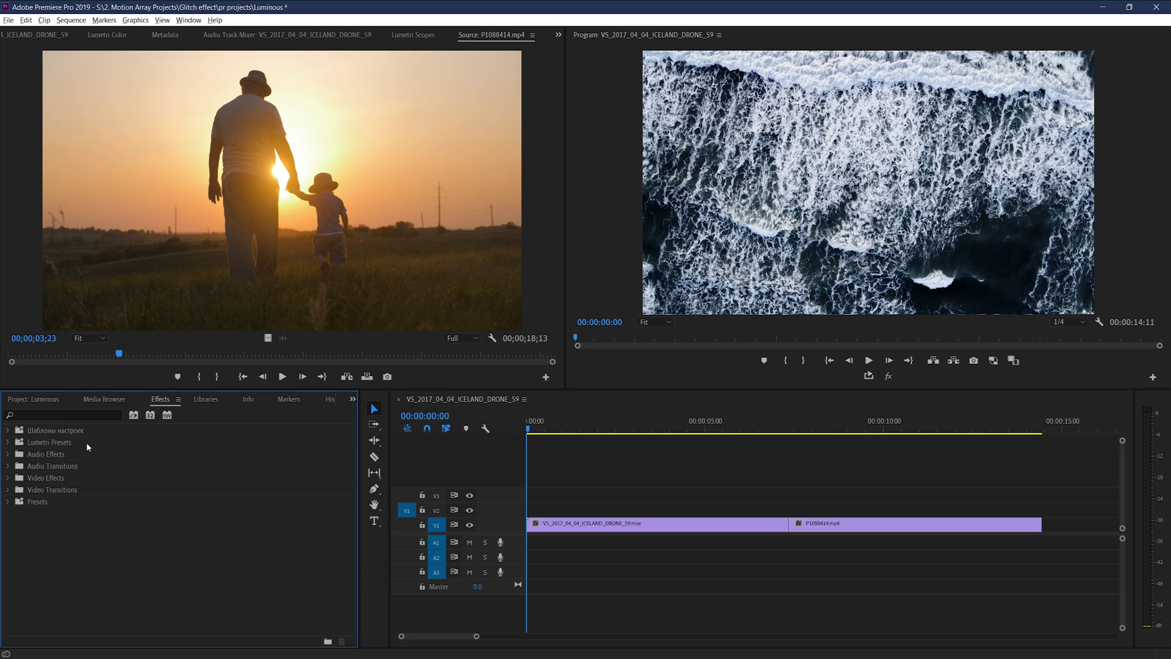
{"action": "left_click", "coordinate": [8, 490]}
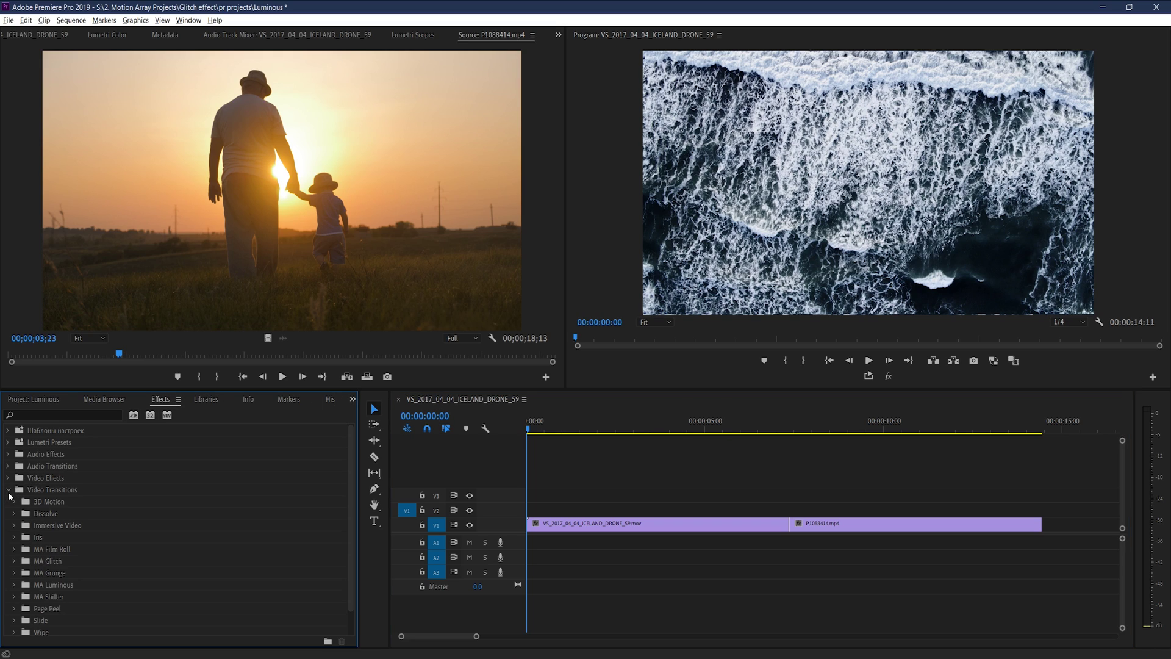
{"action": "left_click", "coordinate": [14, 586]}
{"action": "scroll", "coordinate": [100, 567], "scroll_direction": "down", "scroll_amount": 3}
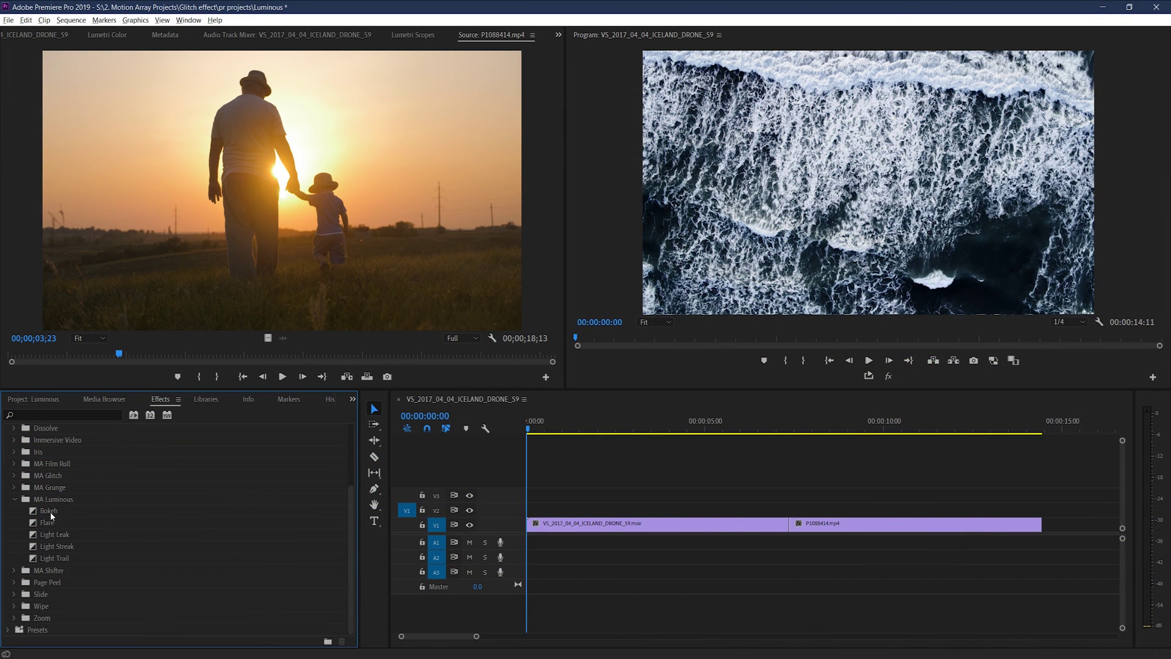
Place a Bokeh transition at the start of the drone clip and preview it.
{"action": "left_click_drag", "start_coordinate": [49, 511], "coordinate": [953, 519]}
{"action": "left_click_drag", "start_coordinate": [1044, 529], "coordinate": [530, 526]}
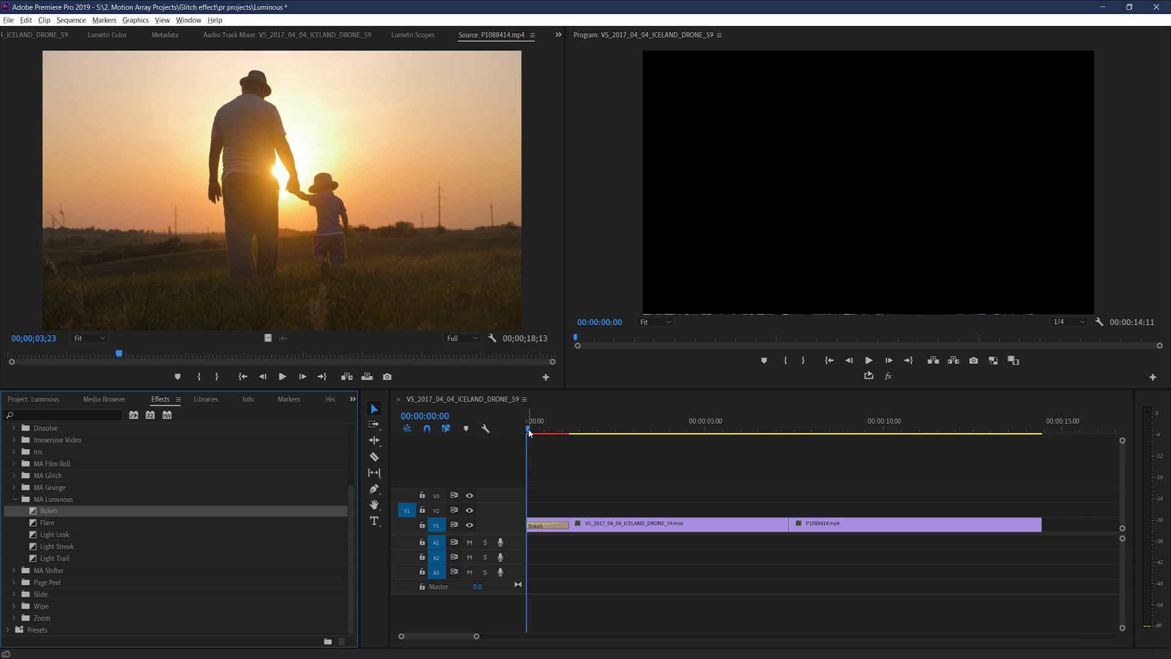
{"action": "mouse_move", "coordinate": [529, 433]}
{"action": "left_mouse_down"}
{"action": "mouse_move", "coordinate": [579, 433]}
{"action": "mouse_move", "coordinate": [511, 437]}
{"action": "left_mouse_up"}
{"action": "key", "text": "space"}
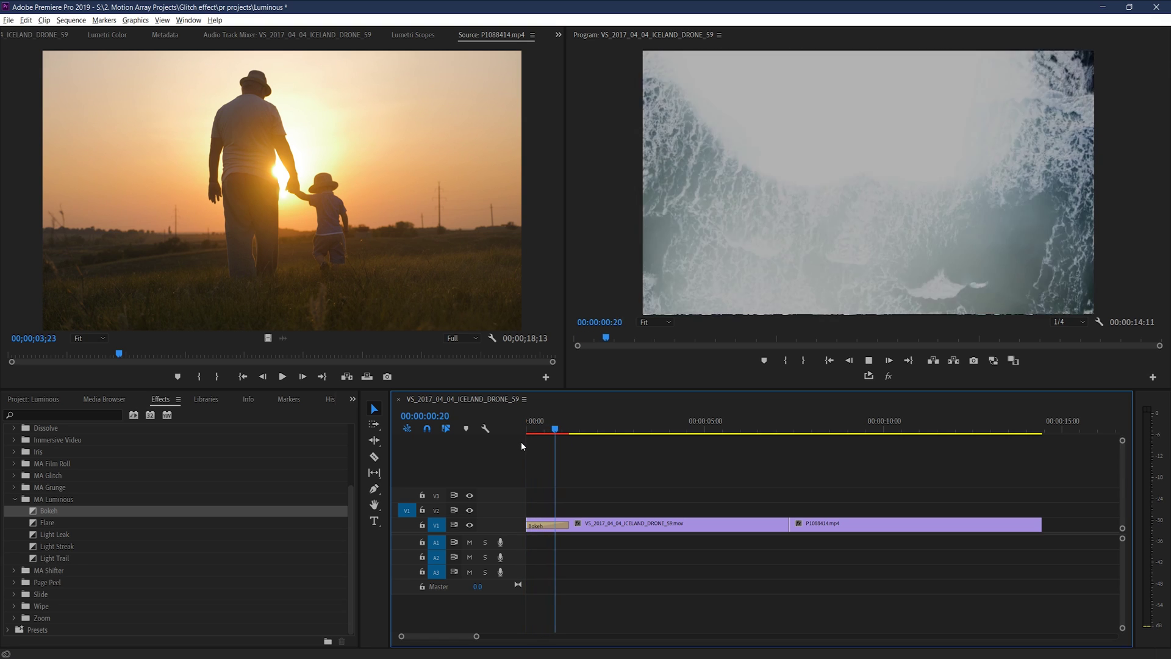
{"action": "key", "text": "space"}
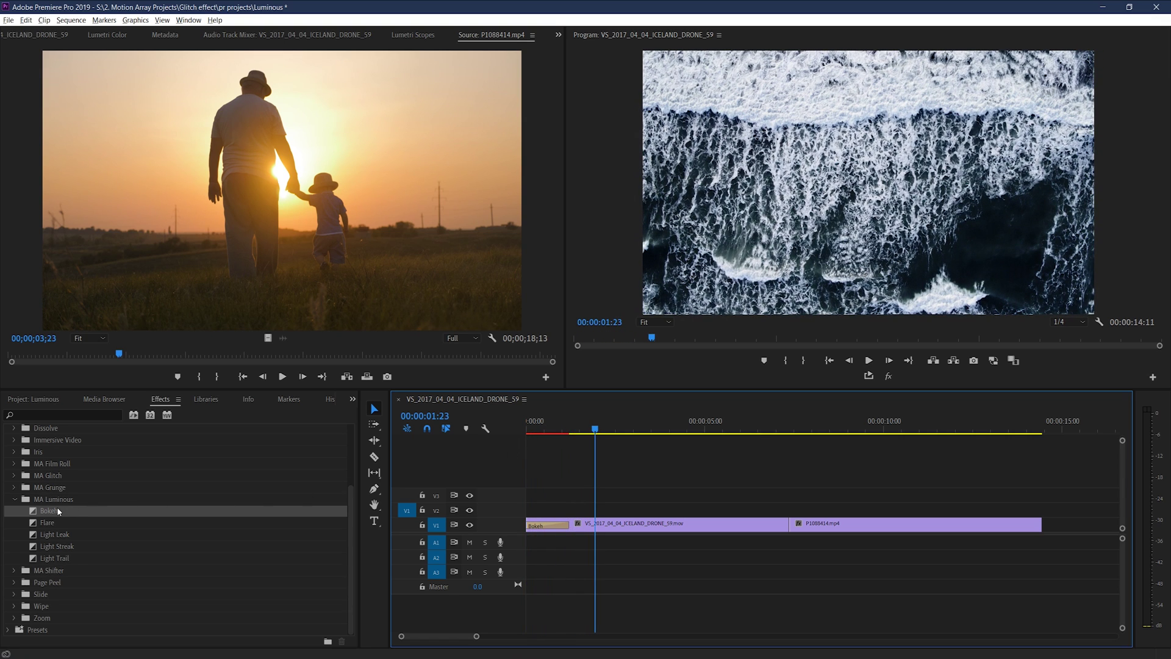
Add a Bokeh transition at the cut into P1088414 and preview it.
{"action": "left_click_drag", "start_coordinate": [58, 511], "coordinate": [781, 526]}
{"action": "left_click", "coordinate": [765, 432]}
{"action": "key", "text": "space"}
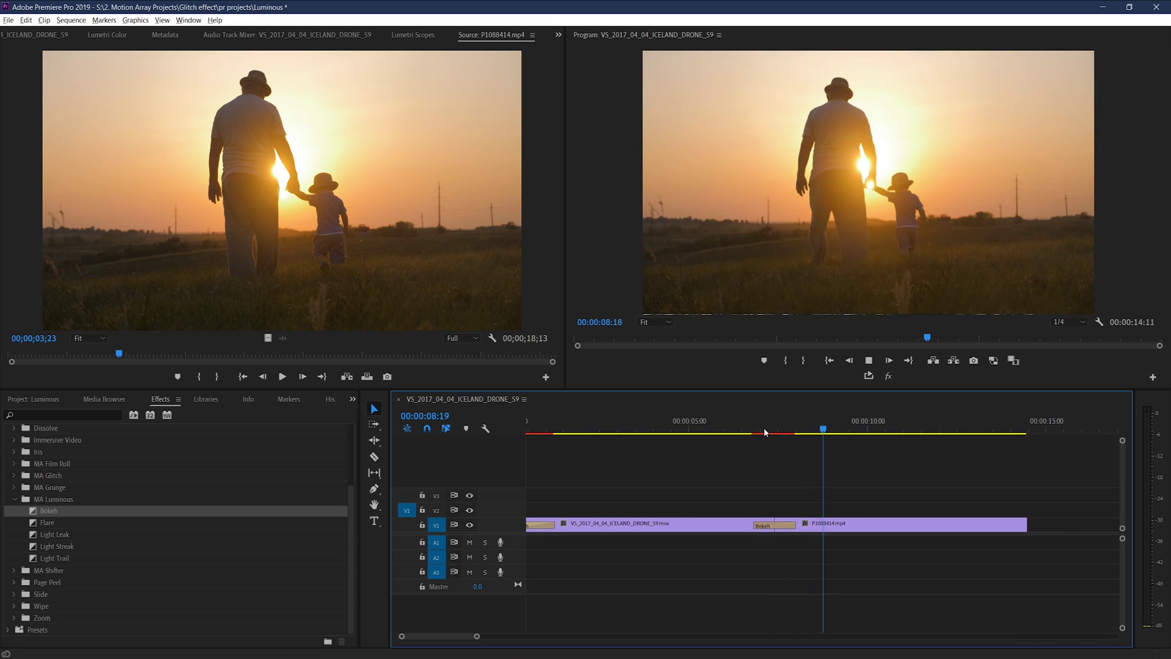
{"action": "left_click", "coordinate": [726, 418]}
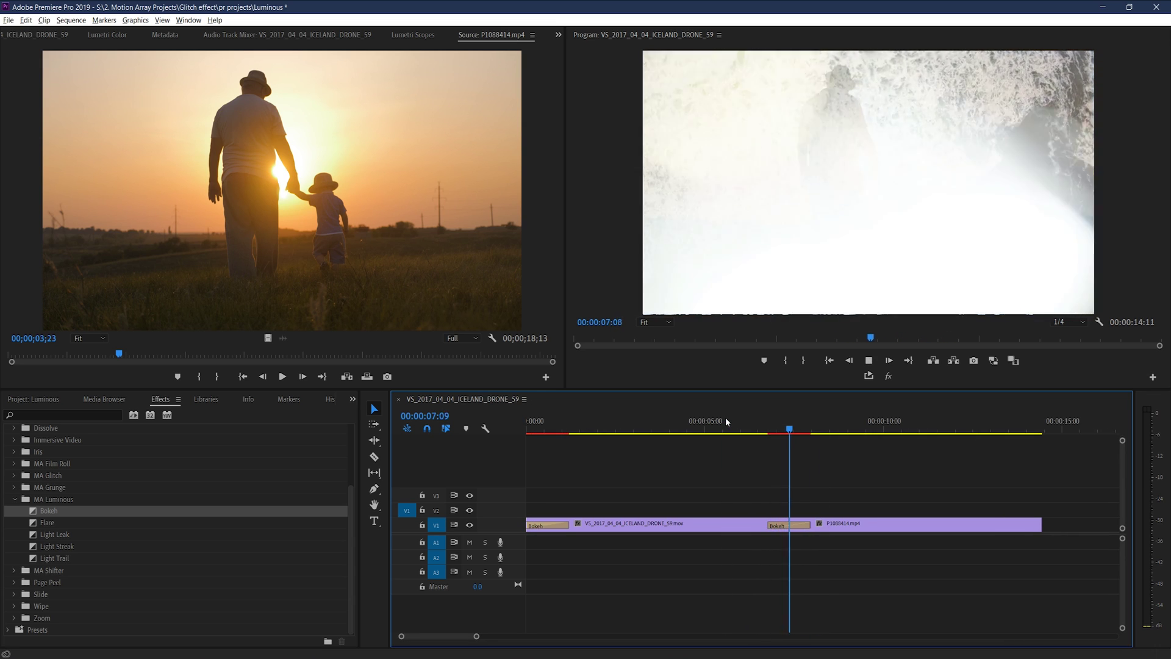
{"action": "key", "text": "space"}
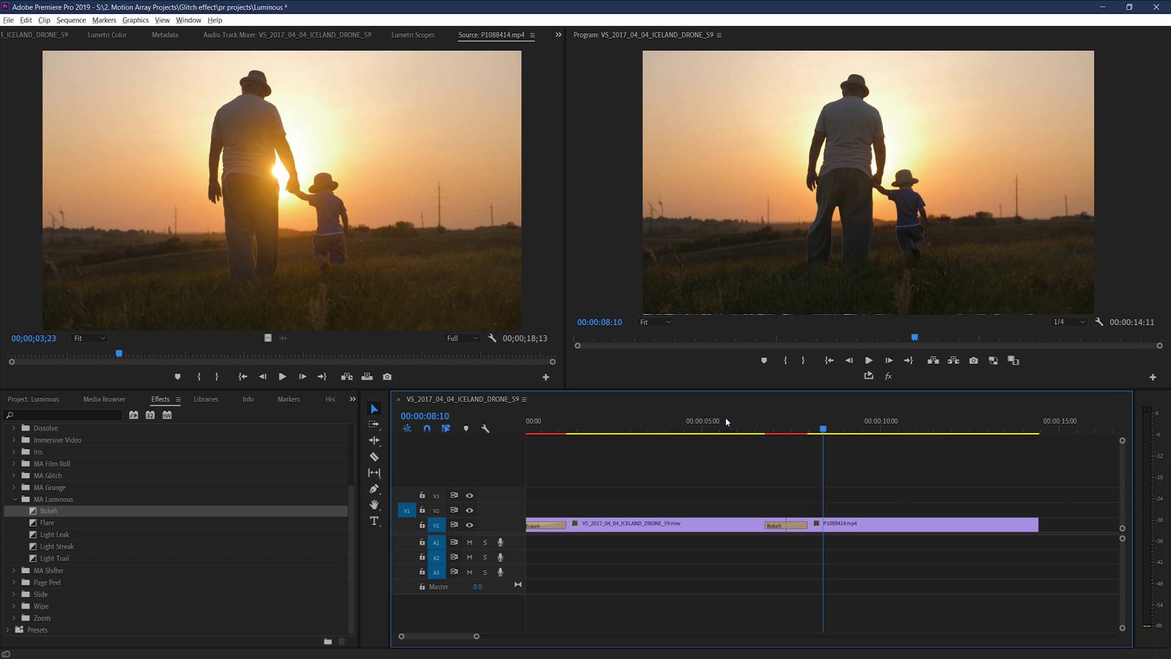
{"action": "left_click_drag", "start_coordinate": [727, 420], "coordinate": [689, 421]}
{"action": "left_click_drag", "start_coordinate": [536, 431], "coordinate": [557, 434]}
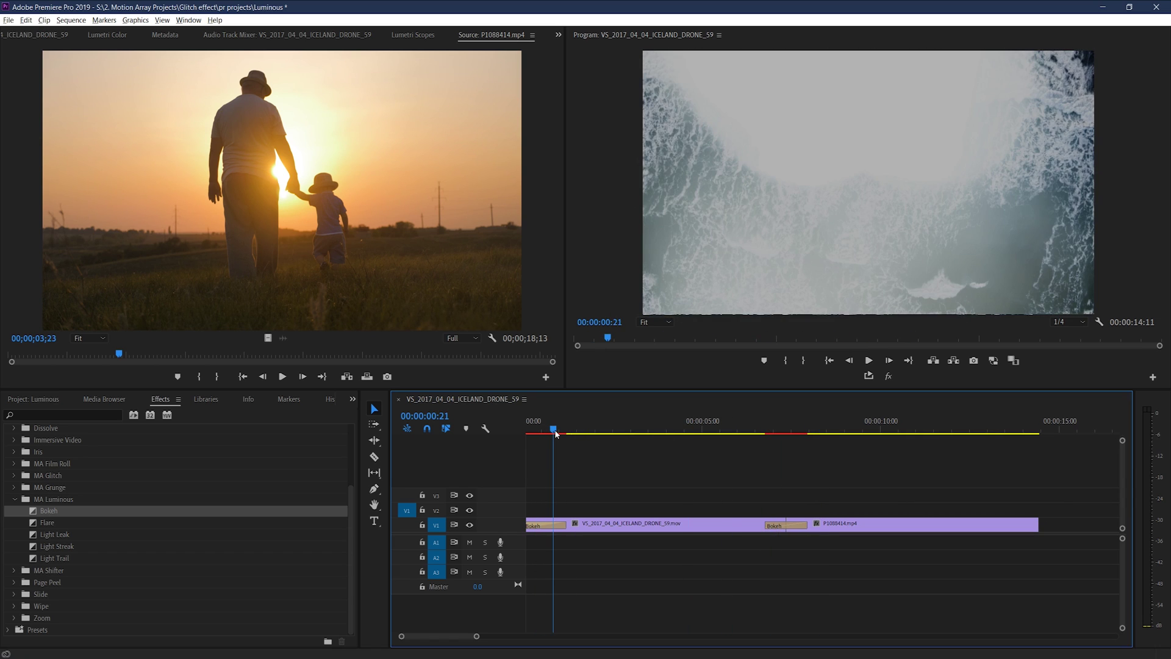
Show the opening Bokeh transition's settings in the Effect Controls panel.
{"action": "left_click", "coordinate": [546, 525]}
{"action": "left_click", "coordinate": [558, 34]}
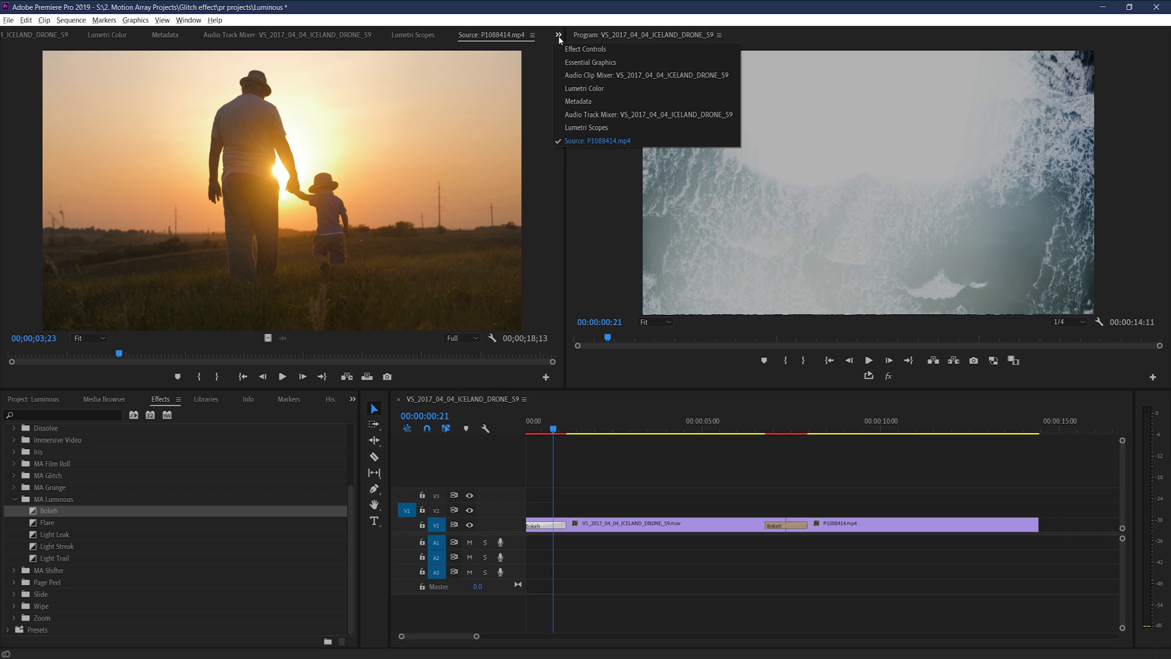
{"action": "left_click", "coordinate": [570, 49]}
{"action": "left_click", "coordinate": [546, 525]}
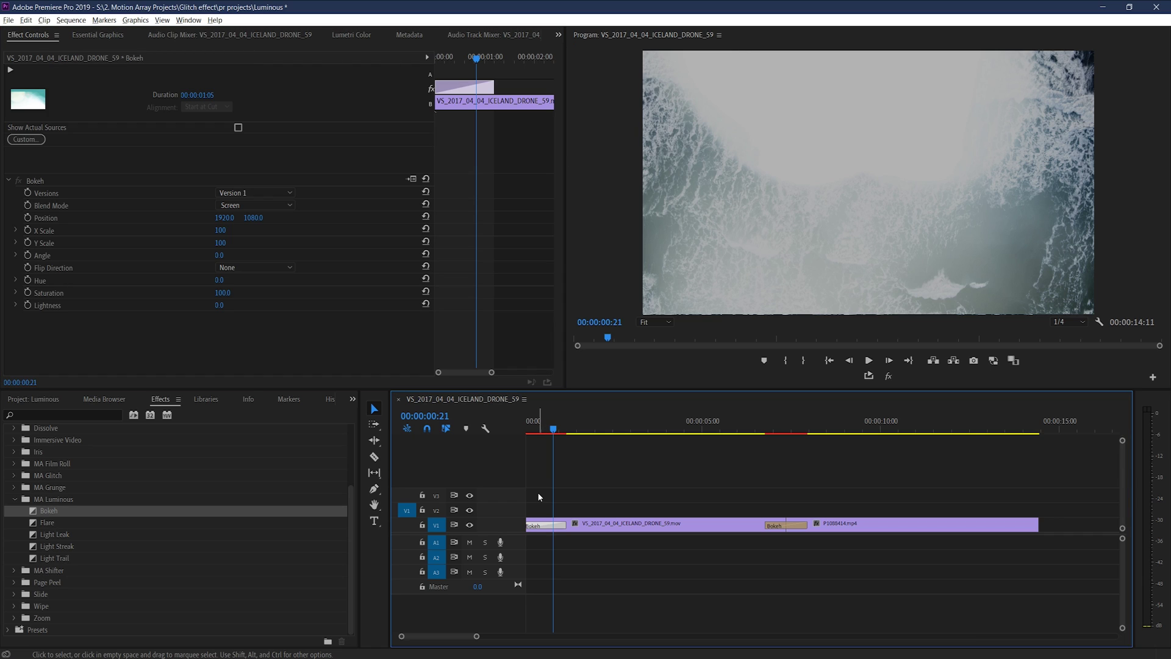
Set the Bokeh Versions option to Version 2 and preview the transition.
{"action": "left_click", "coordinate": [283, 193]}
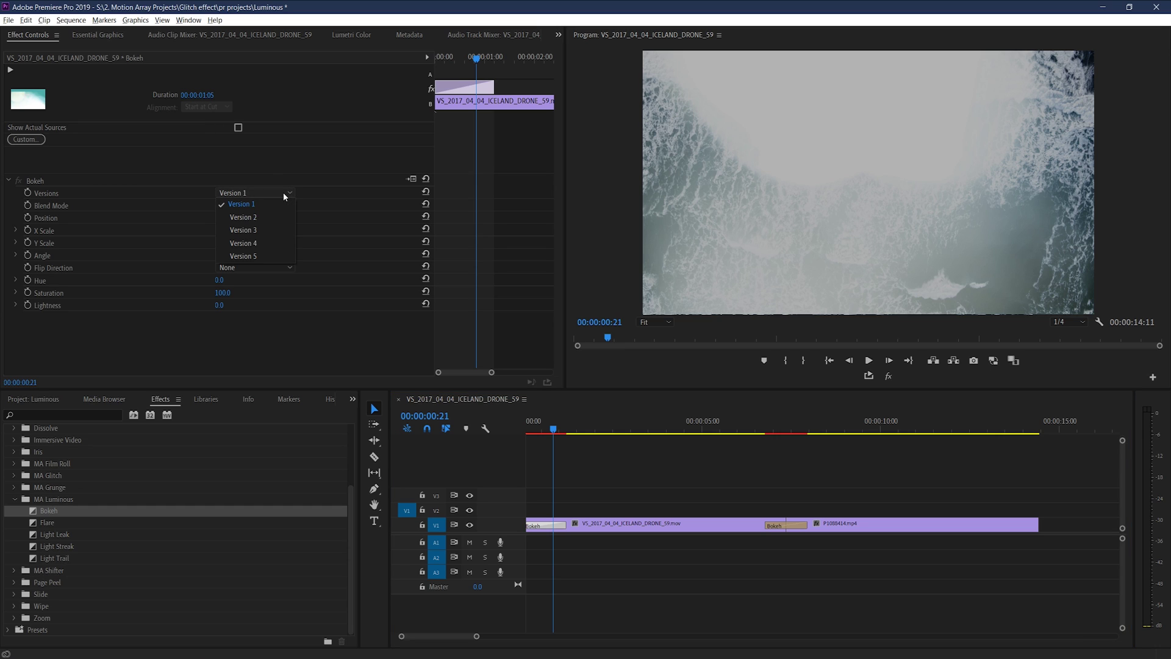
{"action": "left_click", "coordinate": [271, 218]}
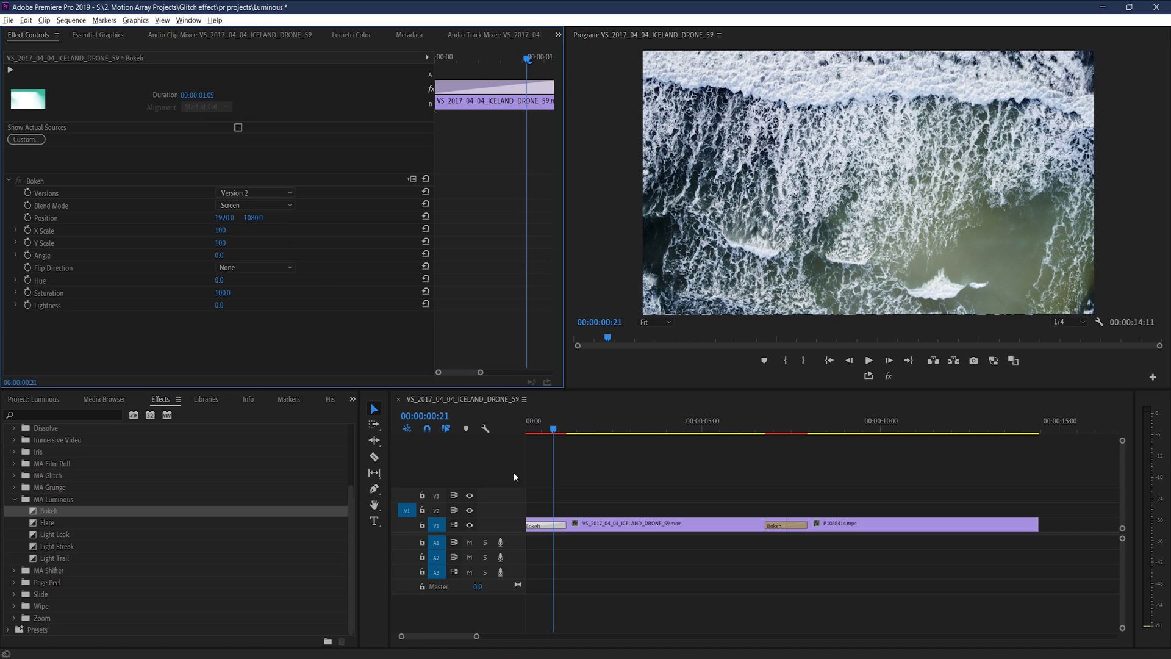
{"action": "mouse_move", "coordinate": [552, 429]}
{"action": "left_mouse_down"}
{"action": "mouse_move", "coordinate": [526, 424]}
{"action": "mouse_move", "coordinate": [549, 432]}
{"action": "left_mouse_up"}
{"action": "key", "text": "space"}
{"action": "key", "text": "space"}
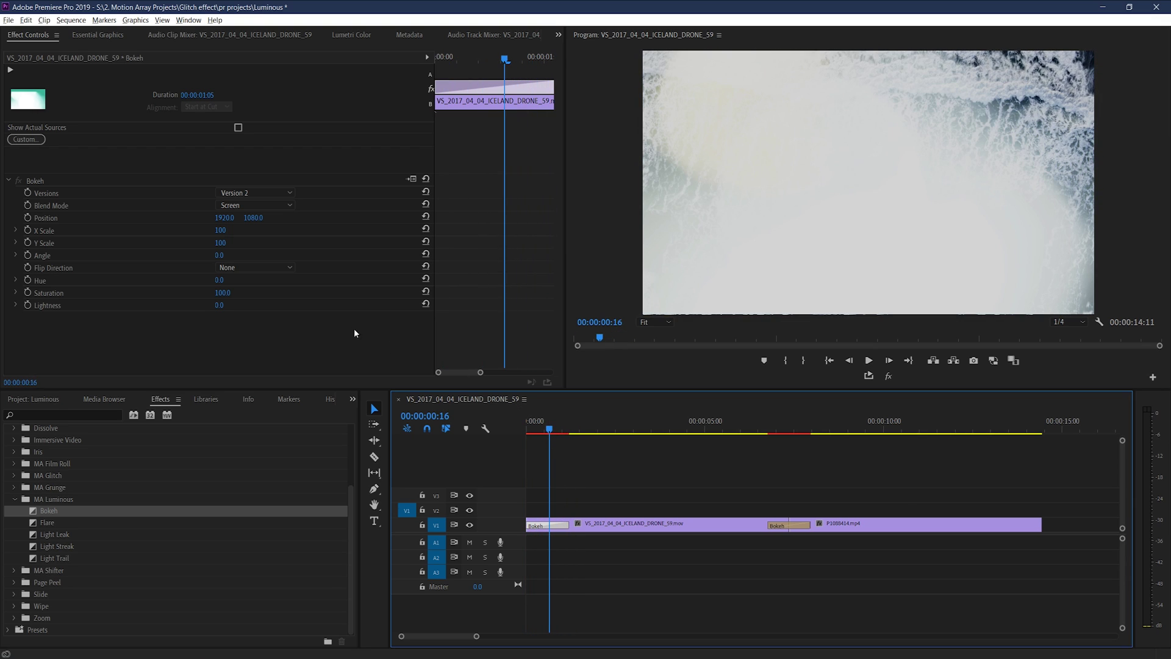
{"action": "left_click_drag", "start_coordinate": [225, 227], "coordinate": [219, 255]}
{"action": "left_click", "coordinate": [217, 233]}
{"action": "type", "text": "61"}
{"action": "key", "text": "Return"}
{"action": "left_click", "coordinate": [258, 267]}
{"action": "left_click", "coordinate": [255, 292]}
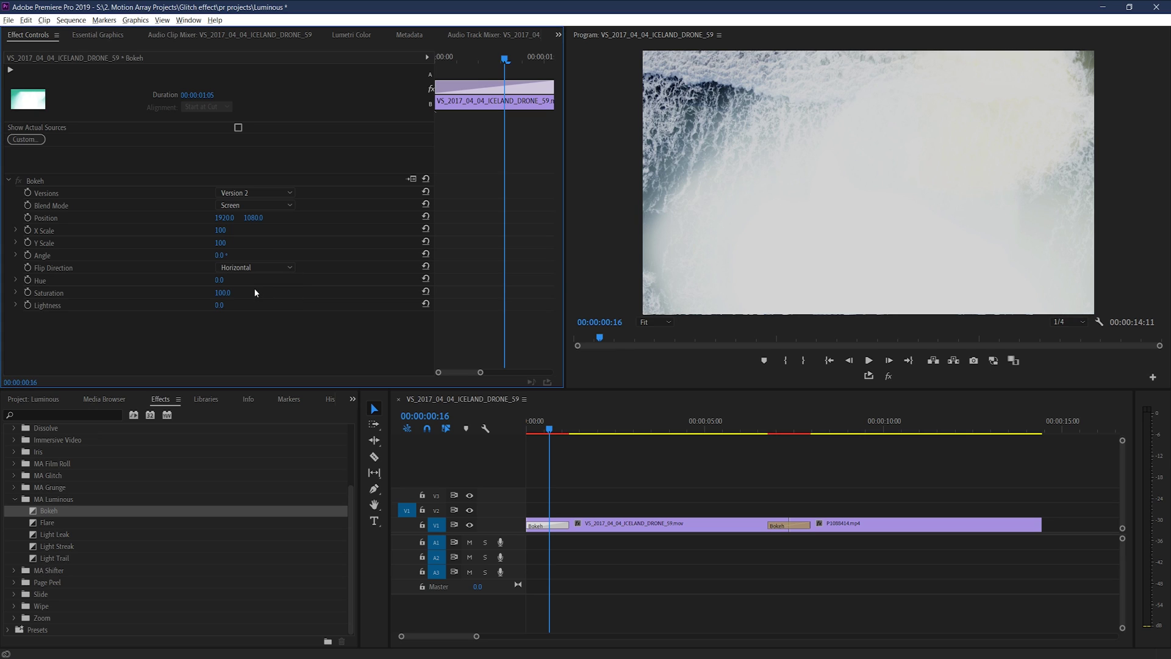
{"action": "left_click", "coordinate": [251, 266]}
{"action": "left_click", "coordinate": [248, 305]}
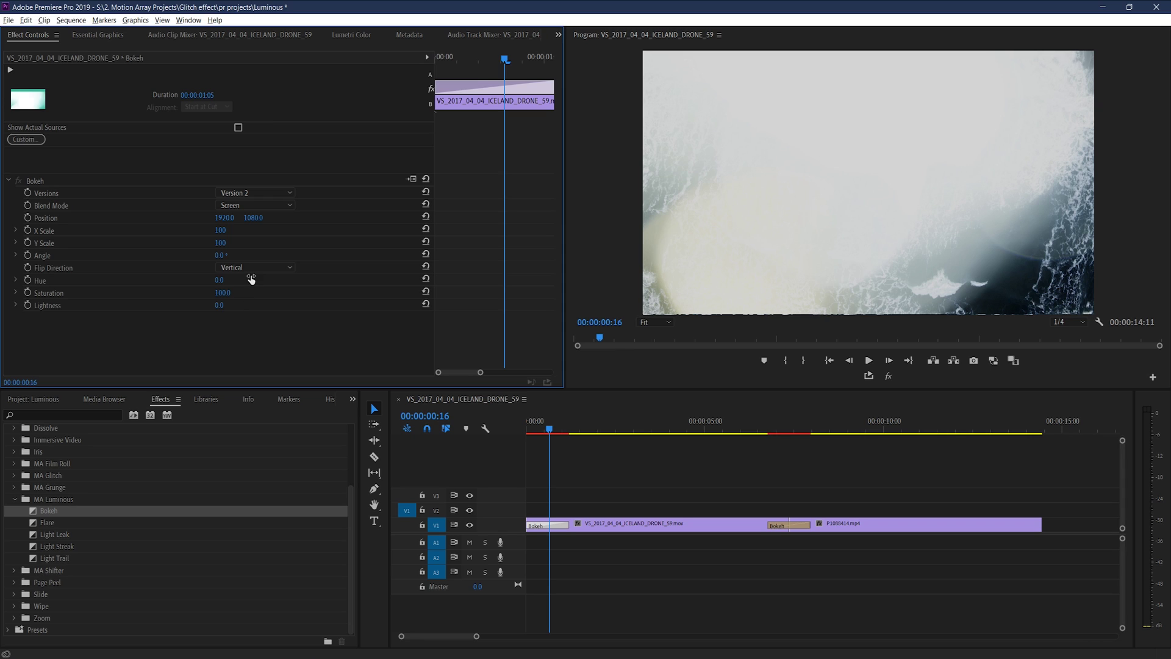
{"action": "left_click", "coordinate": [254, 266]}
{"action": "left_click", "coordinate": [255, 280]}
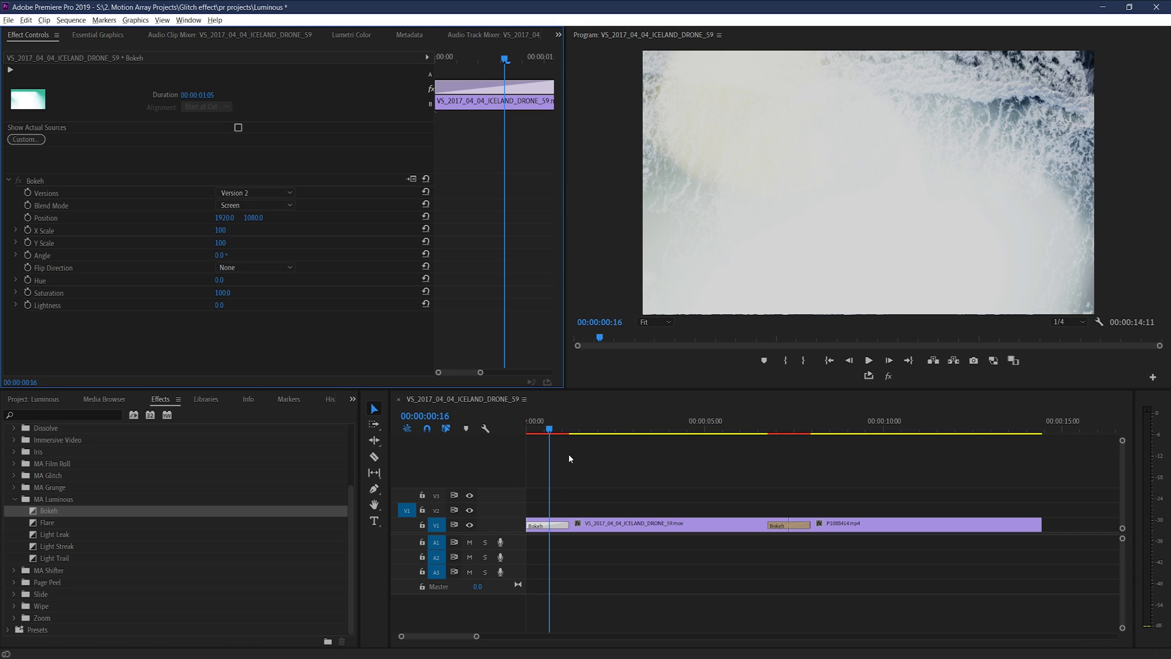
{"action": "left_click_drag", "start_coordinate": [549, 431], "coordinate": [555, 432]}
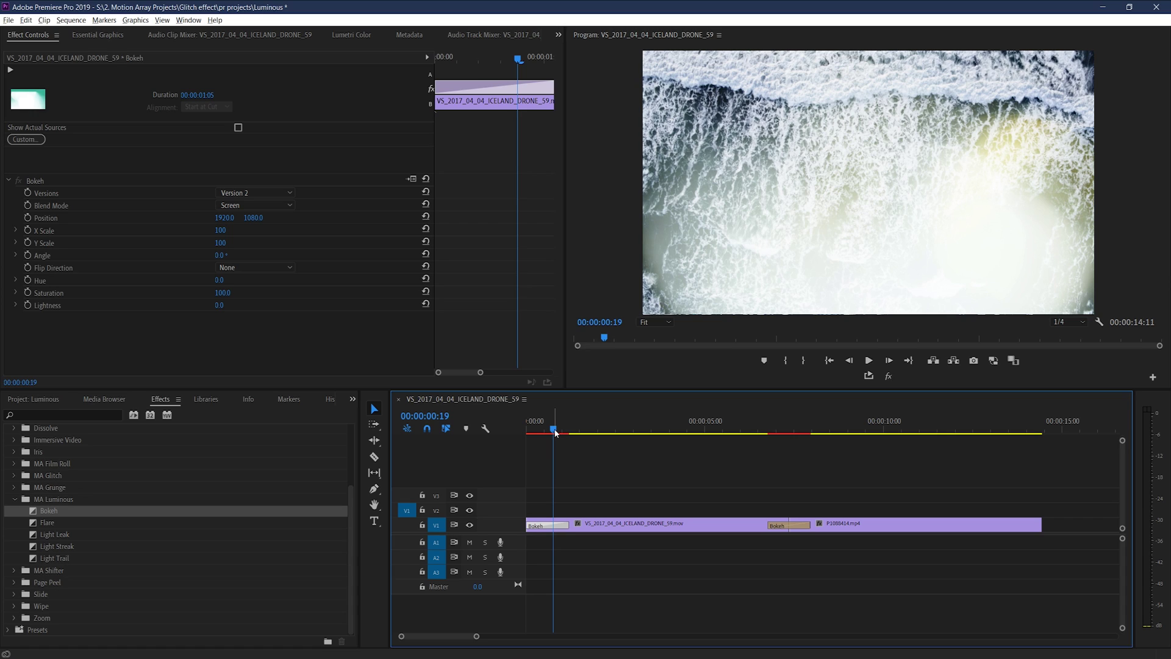
Set the opening Bokeh's Hue to 1x198.0° for a lavender tint and Saturation to 162.0.
{"action": "left_click", "coordinate": [219, 281]}
{"action": "left_click_drag", "start_coordinate": [220, 282], "coordinate": [448, 282]}
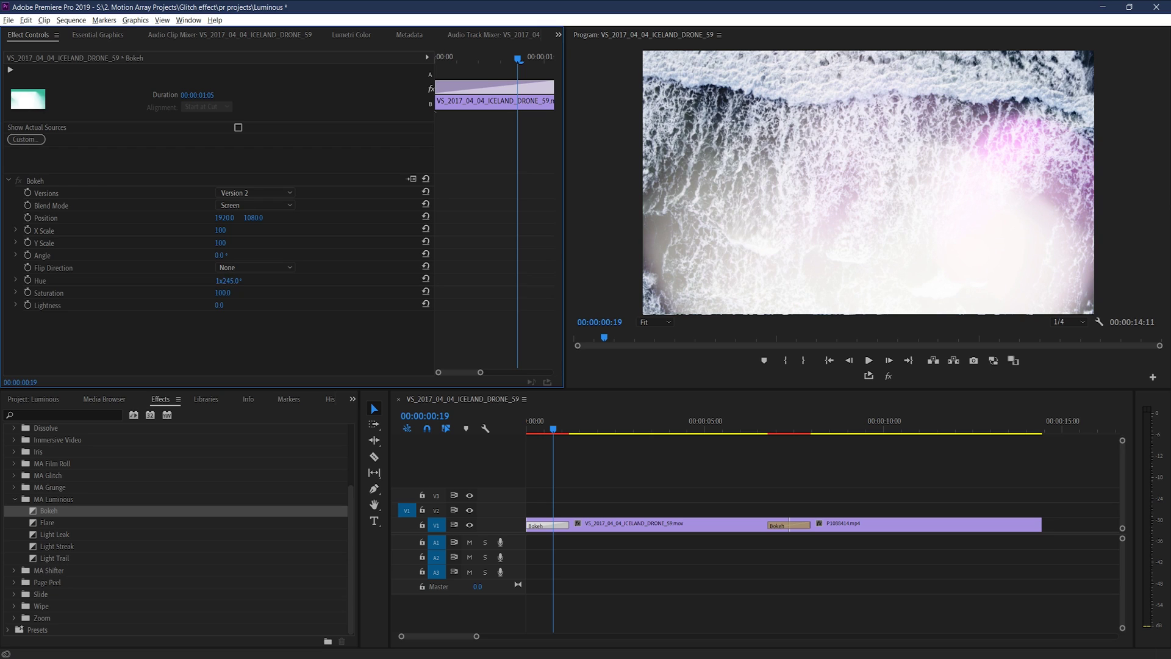
{"action": "left_click_drag", "start_coordinate": [587, 282], "coordinate": [560, 282]}
{"action": "left_click_drag", "start_coordinate": [221, 293], "coordinate": [147, 293]}
{"action": "mouse_move", "coordinate": [221, 293]}
{"action": "left_mouse_down"}
{"action": "mouse_move", "coordinate": [293, 293]}
{"action": "mouse_move", "coordinate": [217, 310]}
{"action": "mouse_move", "coordinate": [293, 310]}
{"action": "mouse_move", "coordinate": [180, 310]}
{"action": "mouse_move", "coordinate": [262, 310]}
{"action": "mouse_move", "coordinate": [230, 299]}
{"action": "left_mouse_up"}
{"action": "left_click", "coordinate": [291, 205]}
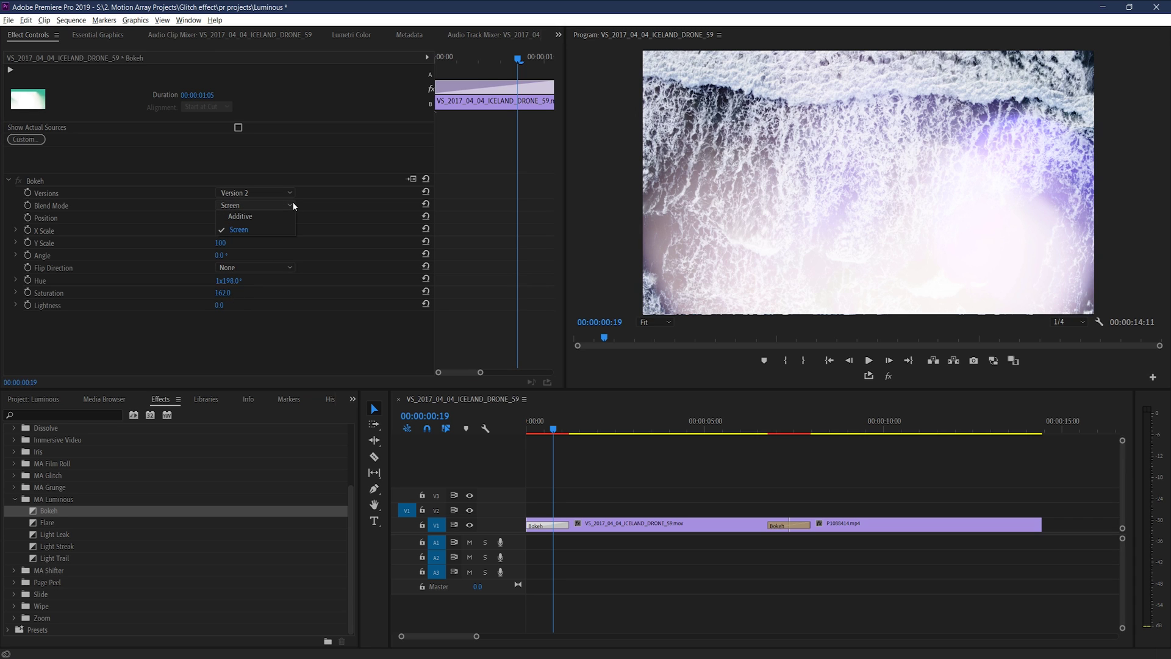
{"action": "left_click", "coordinate": [262, 216]}
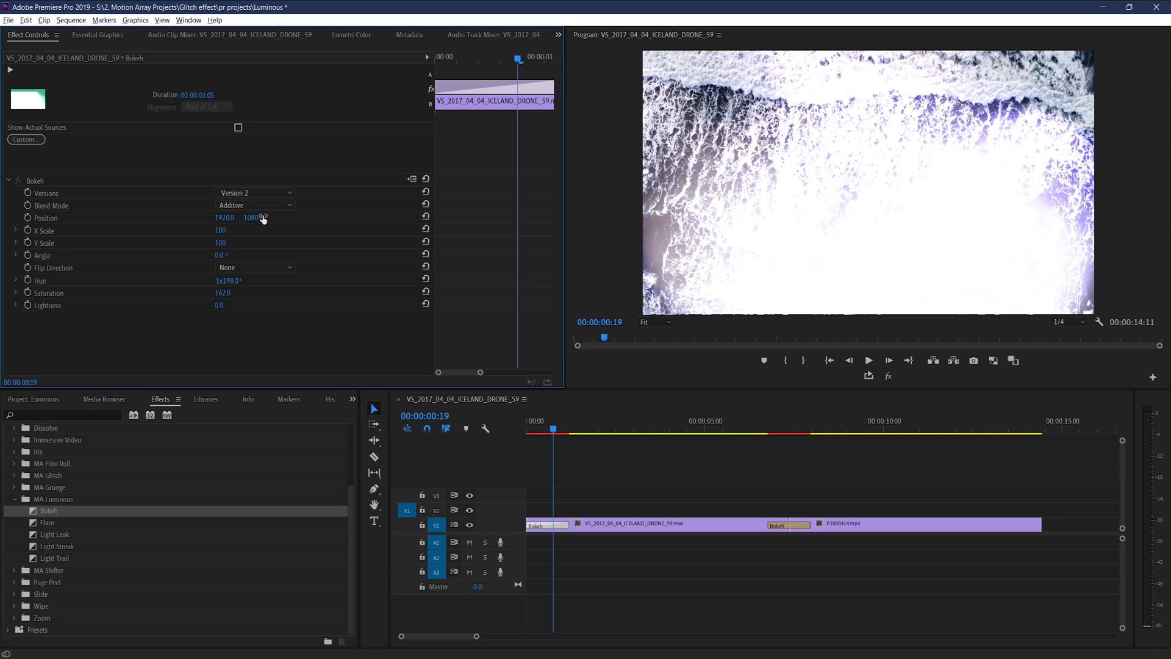
{"action": "left_click", "coordinate": [284, 204]}
{"action": "left_click", "coordinate": [266, 235]}
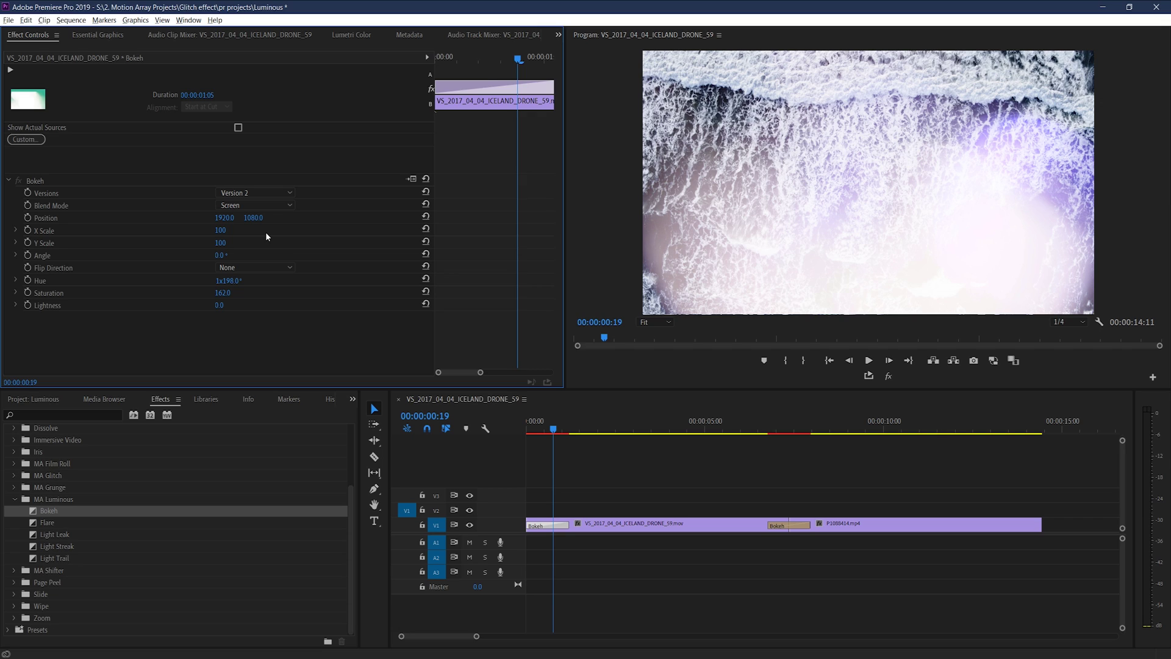
Split the ocean drone clip near 3 seconds with the Razor tool.
{"action": "key", "text": "c"}
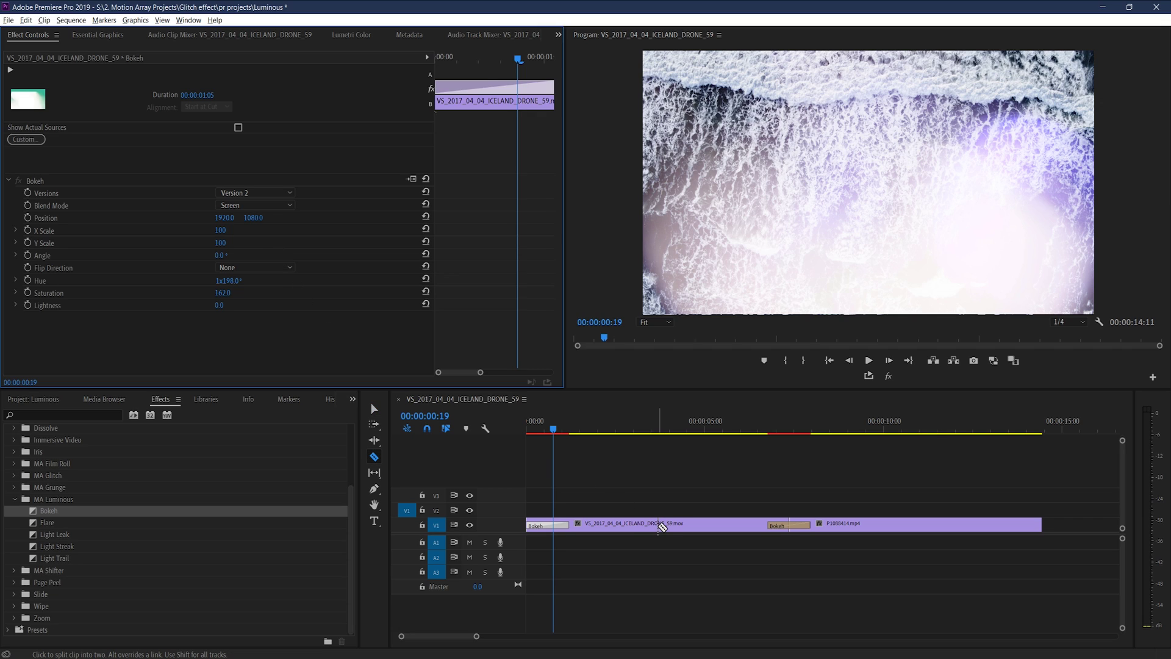
{"action": "left_click", "coordinate": [659, 525]}
{"action": "key", "text": "v"}
Add a Light Leak transition at the new cut and preview it.
{"action": "left_click", "coordinate": [637, 429]}
{"action": "left_click_drag", "start_coordinate": [638, 429], "coordinate": [614, 458]}
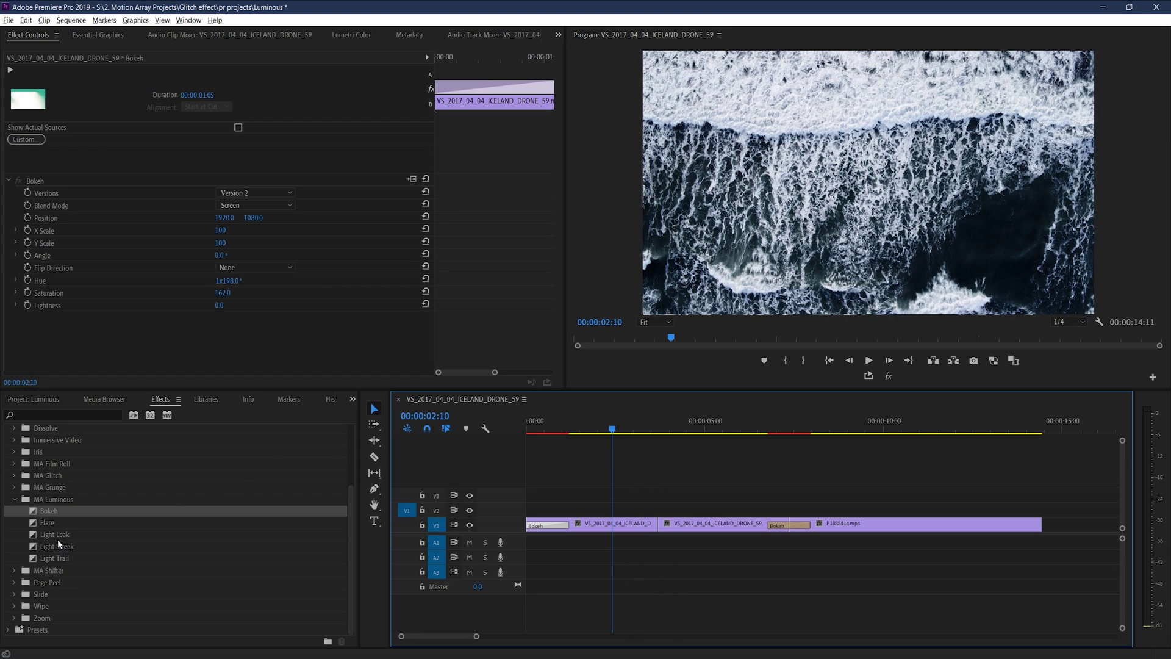
{"action": "left_click_drag", "start_coordinate": [57, 537], "coordinate": [660, 531]}
{"action": "key", "text": "space"}
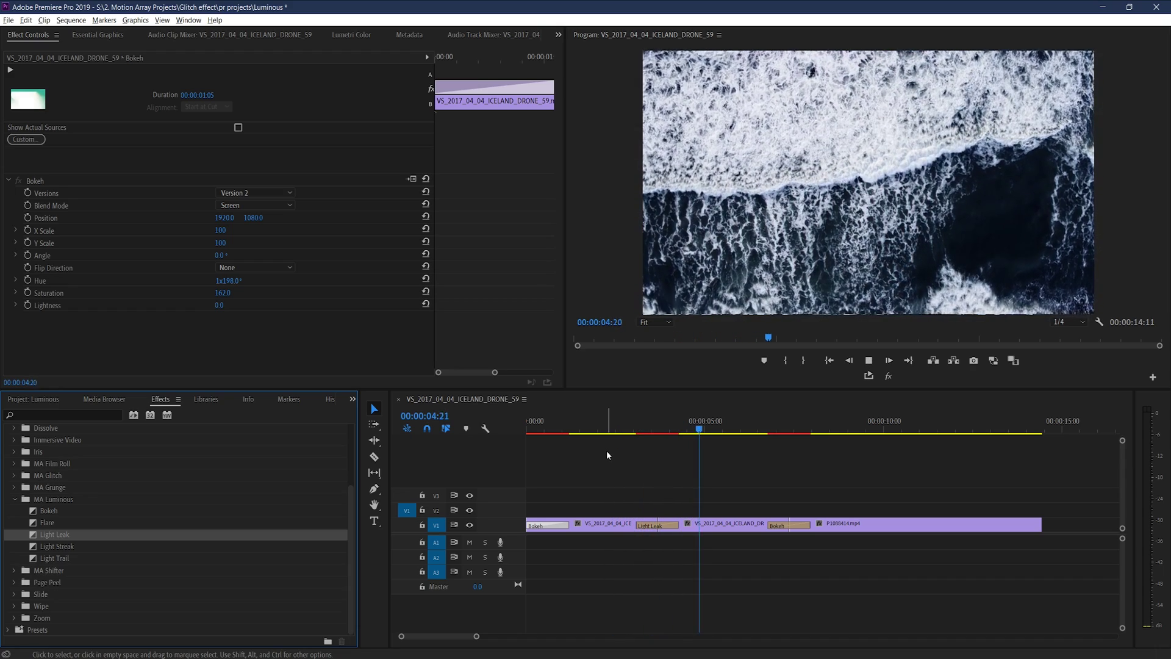
{"action": "left_click", "coordinate": [618, 425]}
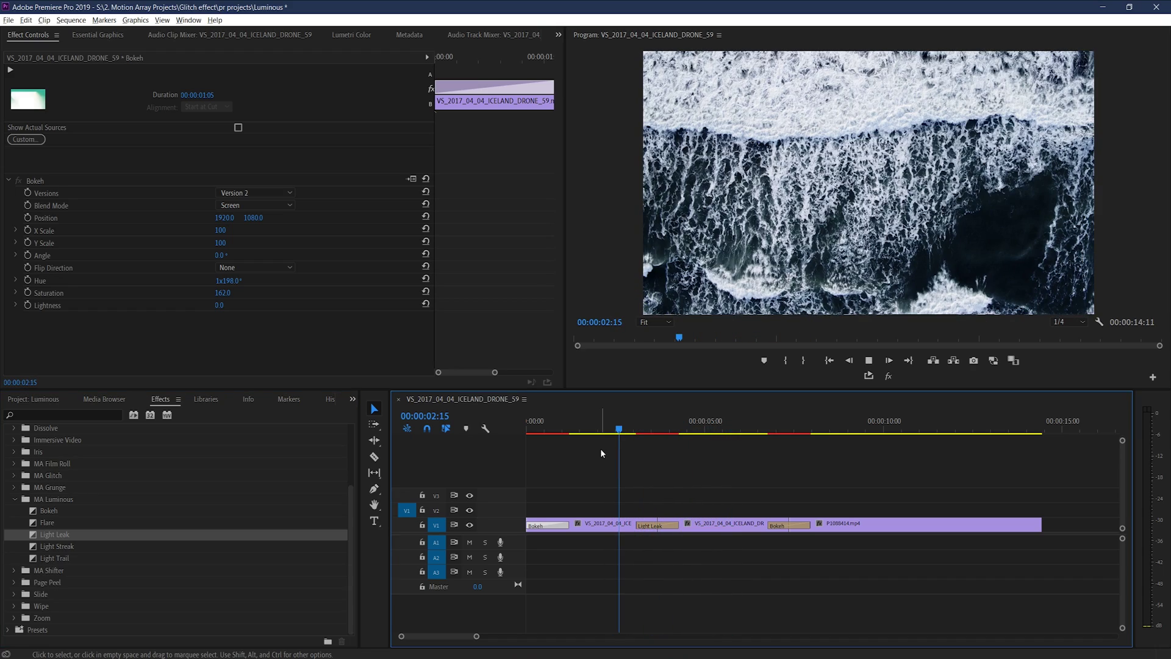